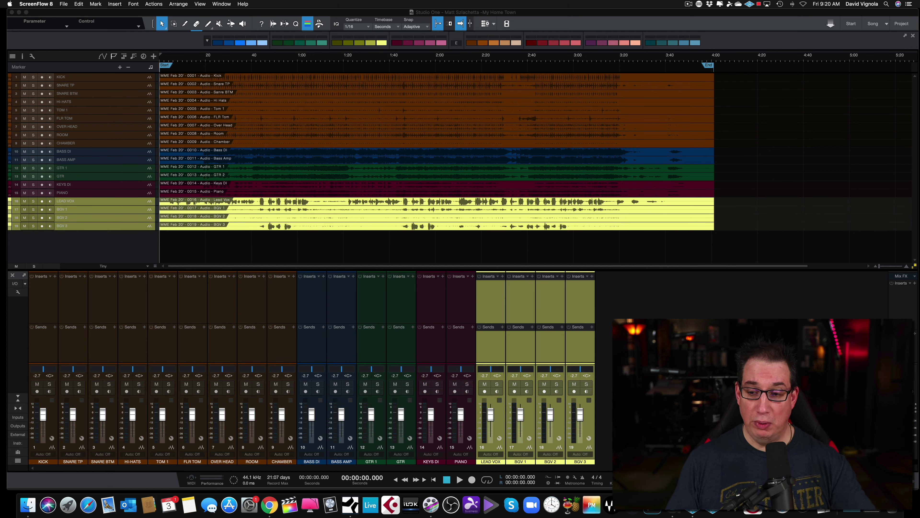
Step: Bring up Chrome showing the PreSonus Forums Track Colors topic with the trackcolors.package link
{"action": "left_click", "coordinate": [269, 505]}
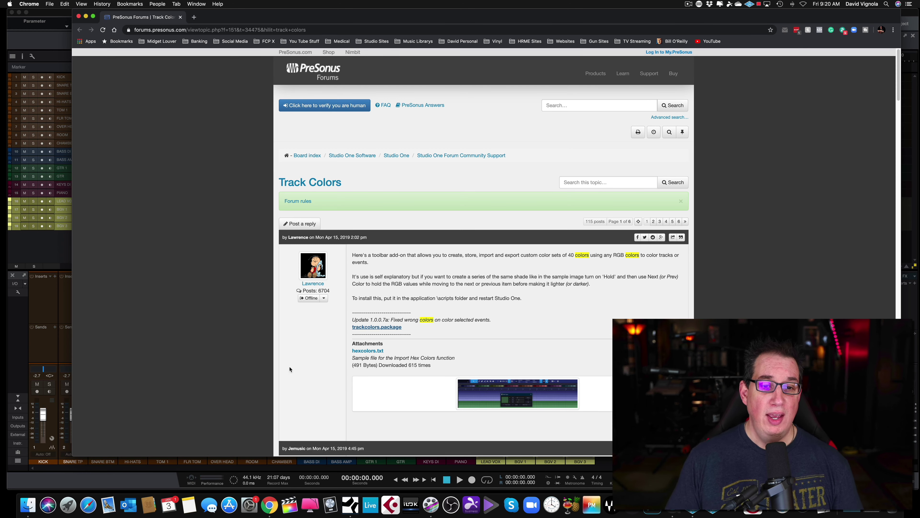
Step: Download trackcolors.package from its Dropbox page using Direct download
{"action": "left_click", "coordinate": [379, 331]}
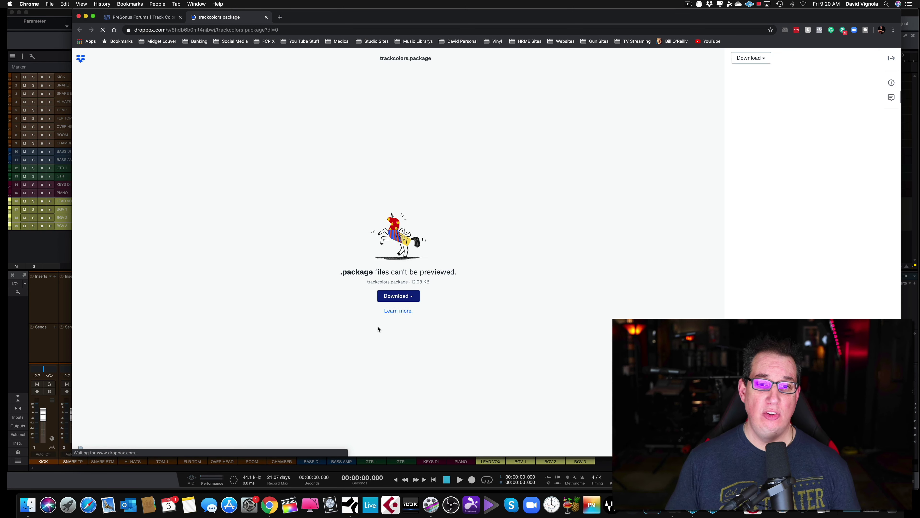
{"action": "left_click", "coordinate": [415, 301]}
{"action": "left_click", "coordinate": [402, 316]}
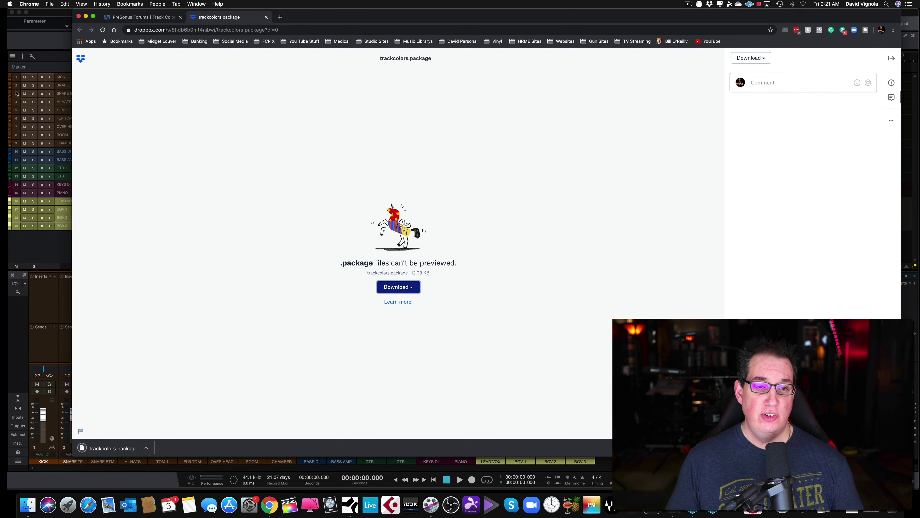
Step: Place the downloaded trackcolors.package on the desktop and hide Chrome
{"action": "left_click", "coordinate": [19, 12]}
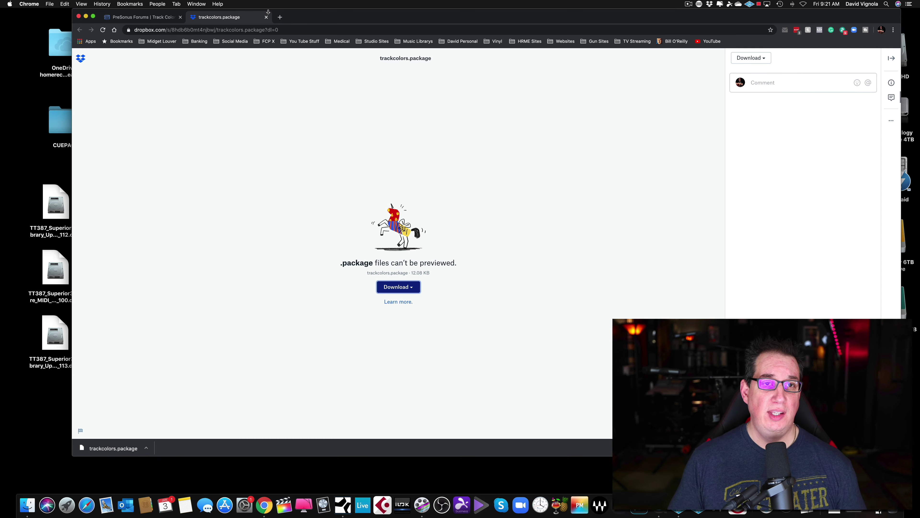
{"action": "left_click_drag", "start_coordinate": [235, 11], "coordinate": [329, 11]}
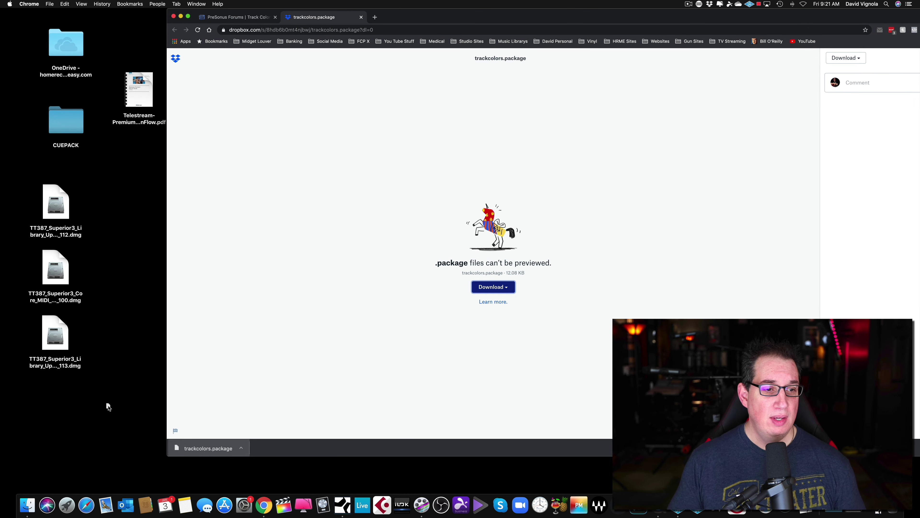
{"action": "left_click_drag", "start_coordinate": [108, 406], "coordinate": [108, 408]}
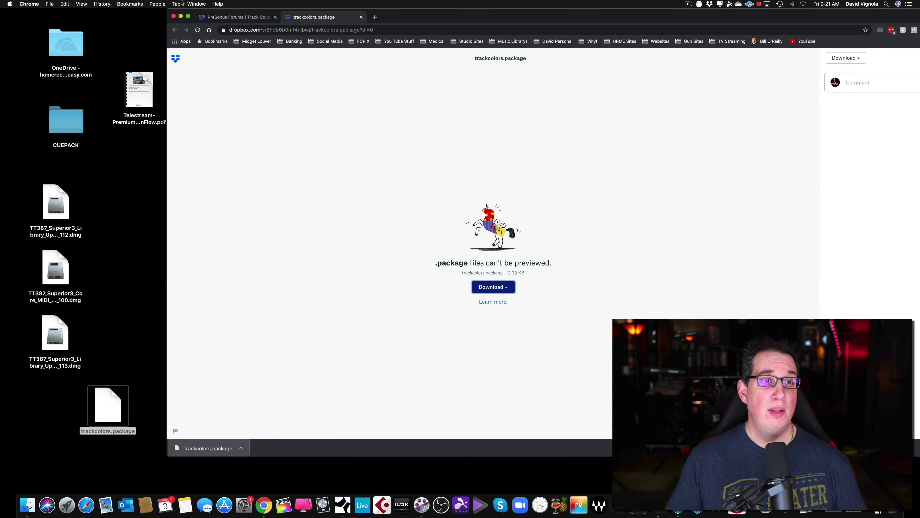
{"action": "left_click", "coordinate": [181, 17]}
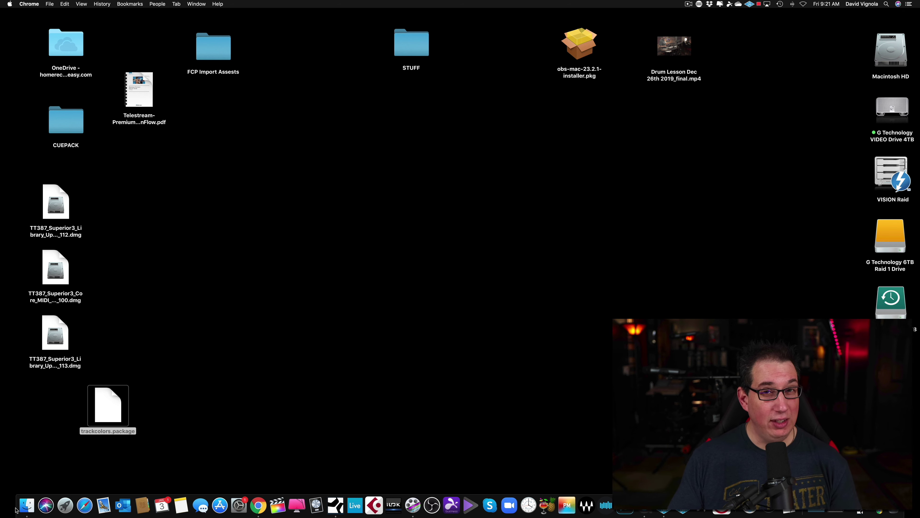
Step: Copy trackcolors.package into Studio One 4's Contents/scripts folder via Show Package Contents, then close the window
{"action": "left_click", "coordinate": [23, 506]}
{"action": "left_click", "coordinate": [23, 507]}
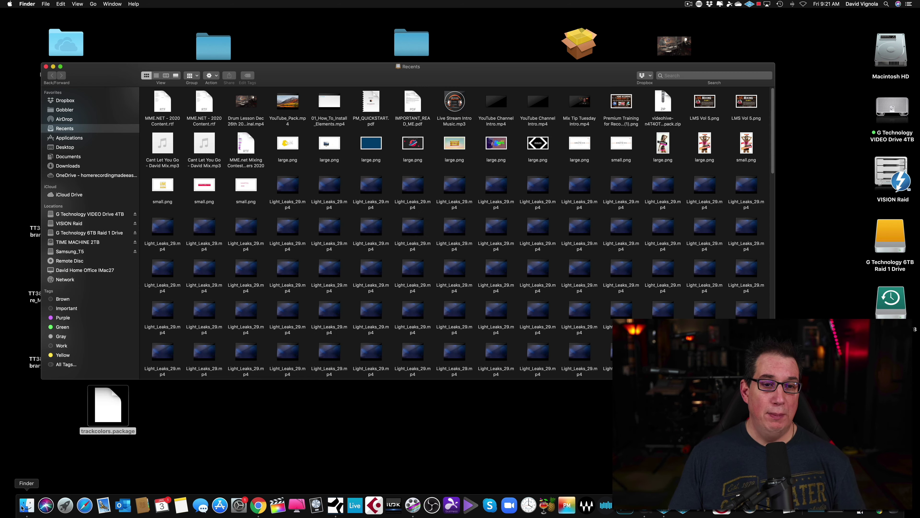
{"action": "left_click", "coordinate": [65, 138]}
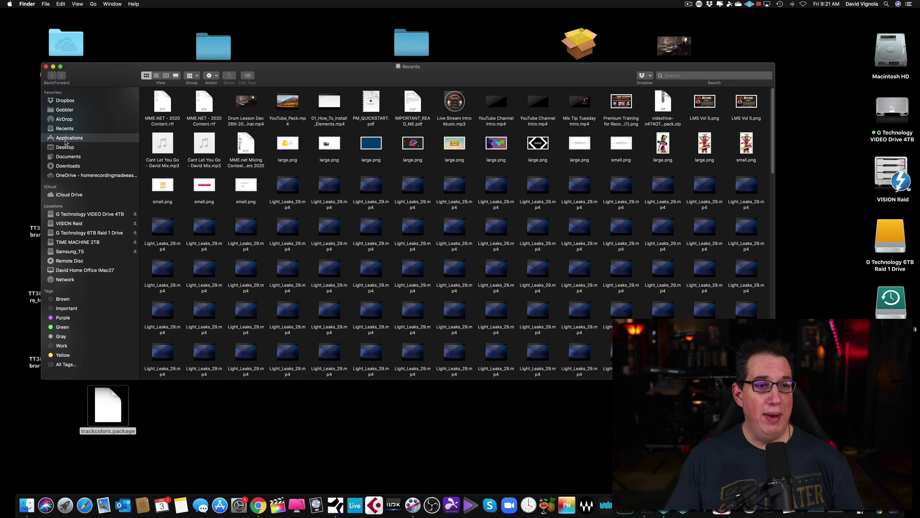
{"action": "left_click_drag", "start_coordinate": [367, 71], "coordinate": [426, 66]}
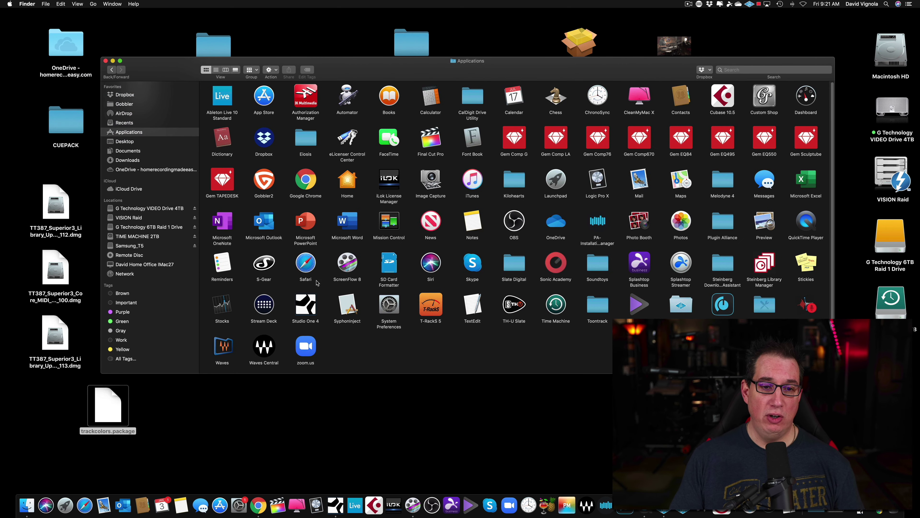
{"action": "left_click", "coordinate": [308, 308]}
{"action": "right_click", "coordinate": [308, 308]}
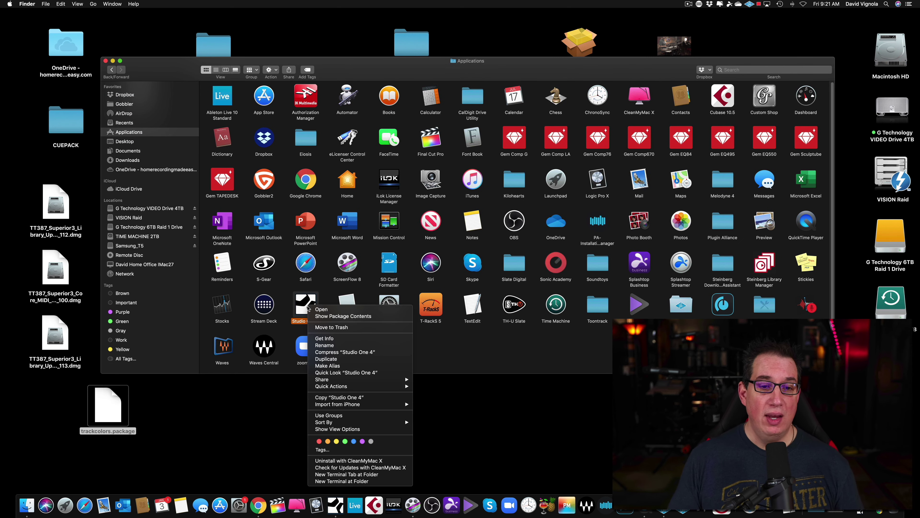
{"action": "left_click", "coordinate": [320, 316]}
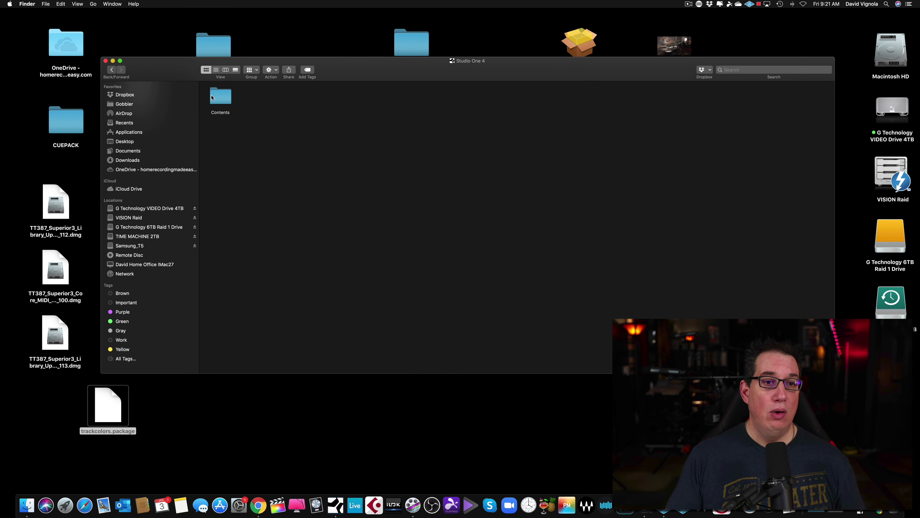
{"action": "double_click", "coordinate": [220, 95]}
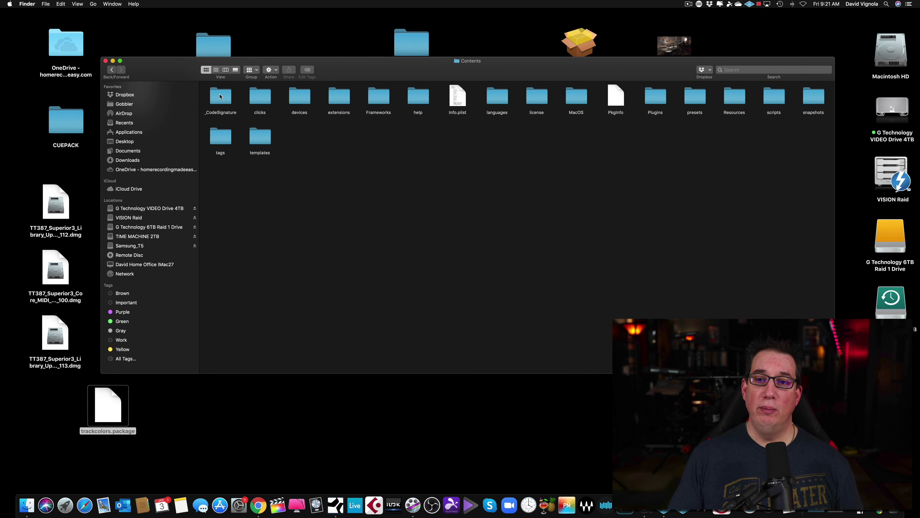
{"action": "double_click", "coordinate": [770, 96]}
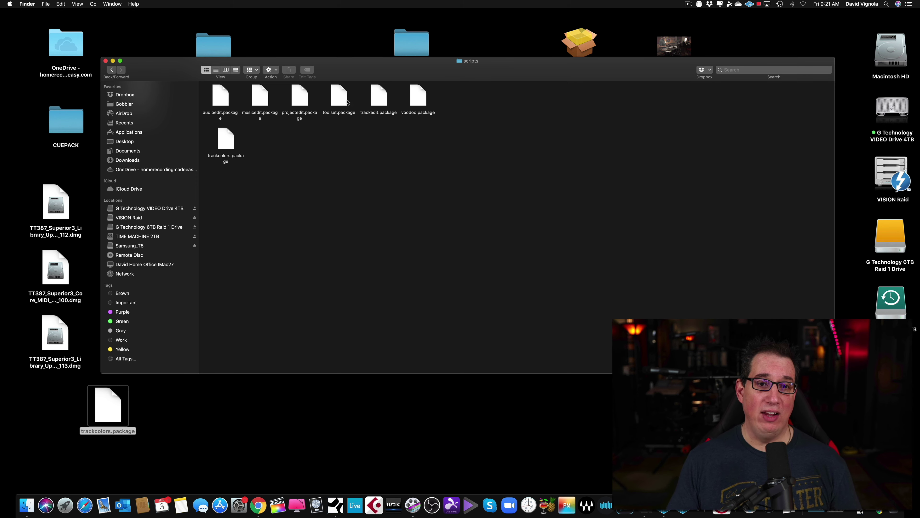
{"action": "left_click", "coordinate": [106, 60]}
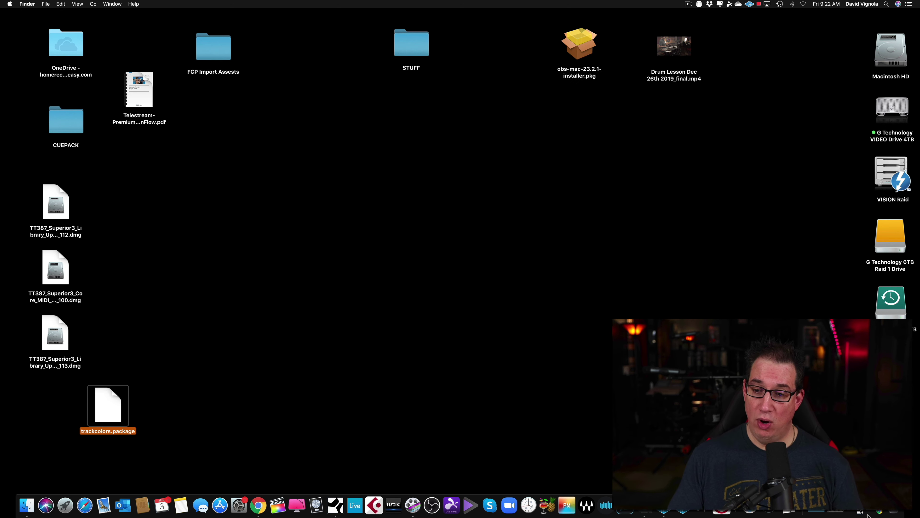
Step: Back in Studio One, switch from the Macros toolbar to the Track Colors toolbar
{"action": "key", "text": "super+Tab"}
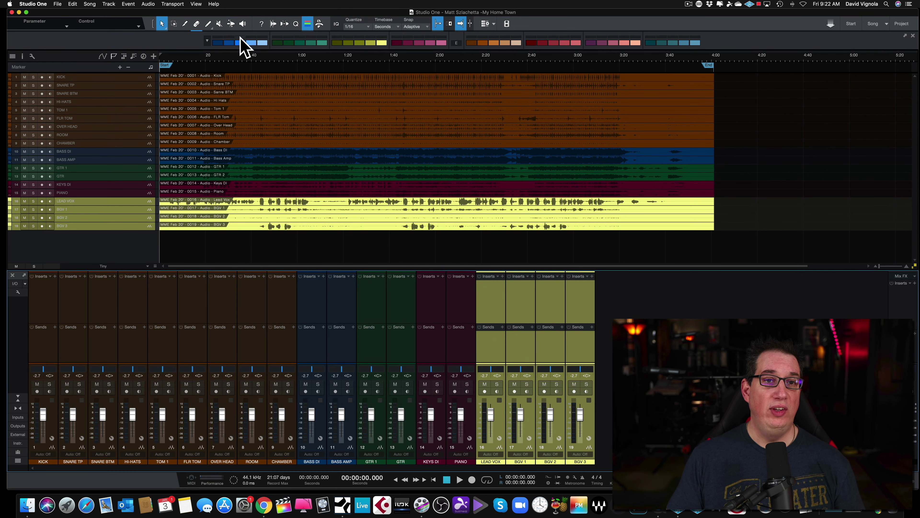
{"action": "left_click", "coordinate": [310, 25]}
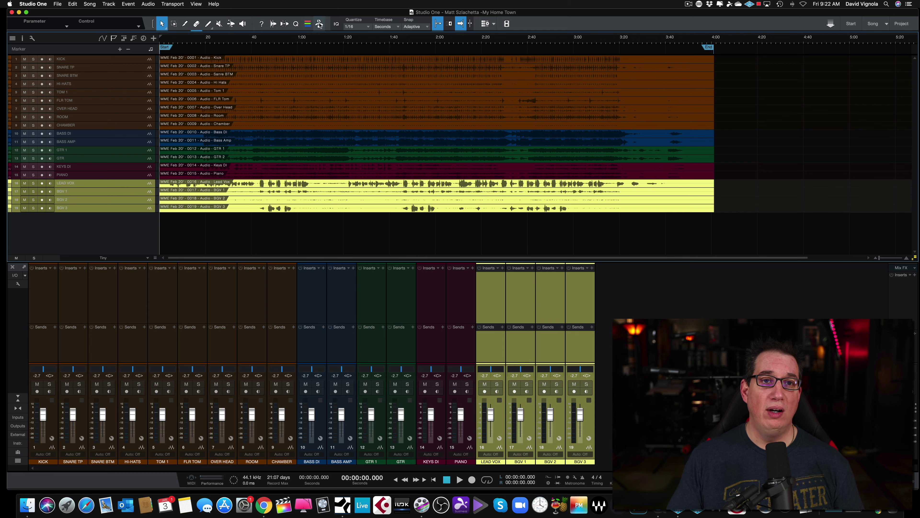
{"action": "left_click", "coordinate": [320, 24]}
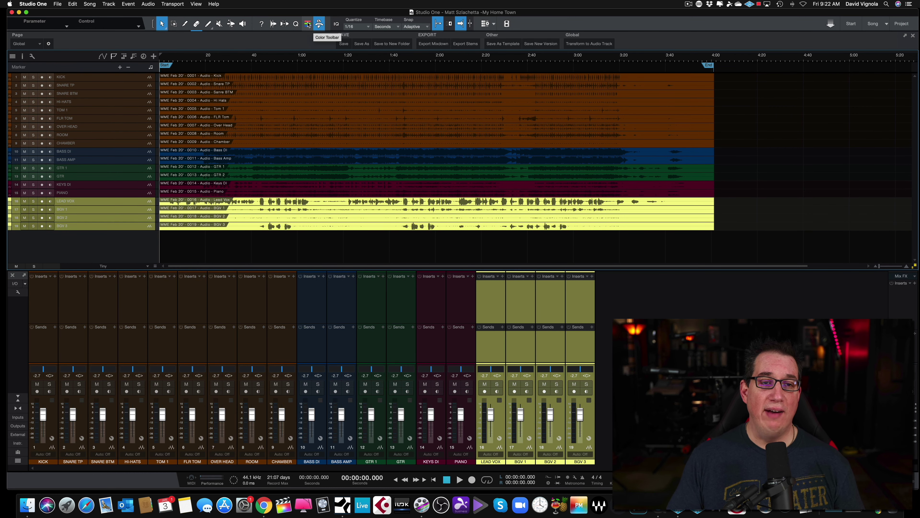
{"action": "left_click", "coordinate": [308, 25]}
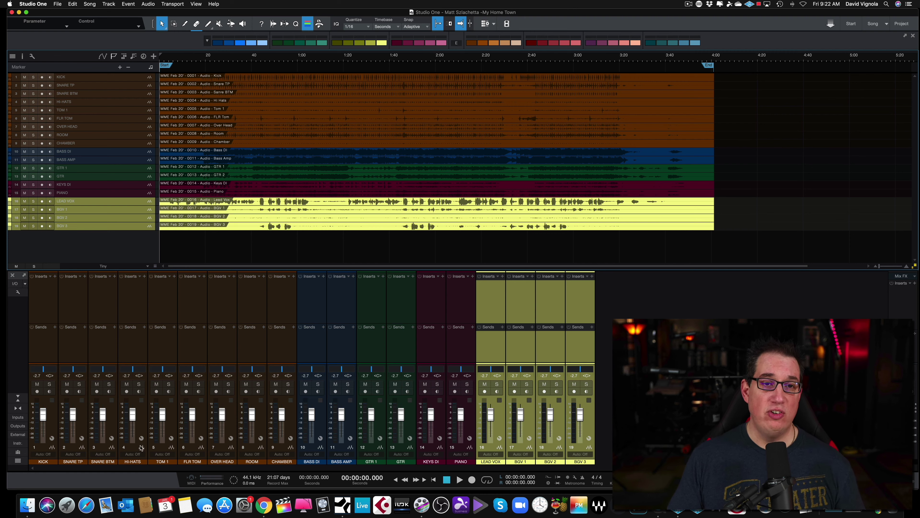
Step: Select drum tracks KICK through CHAMBER and color them teal, then orange
{"action": "left_click", "coordinate": [39, 450]}
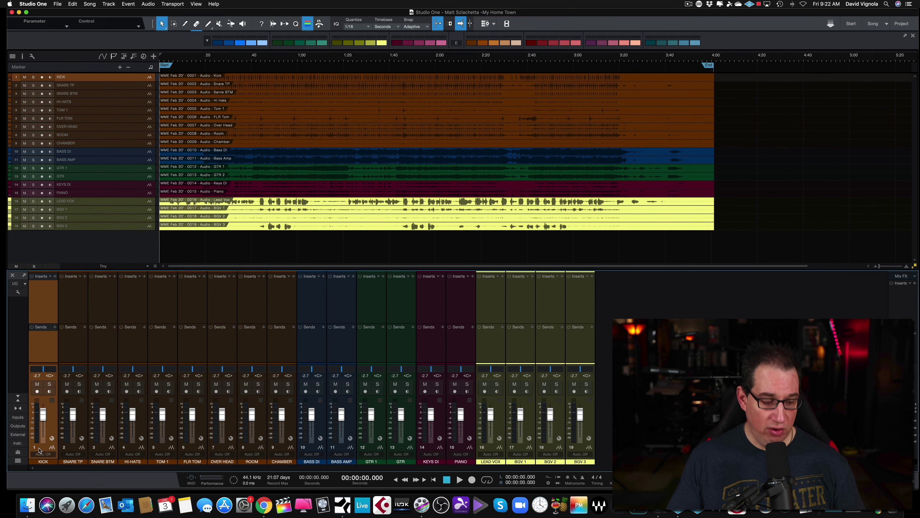
{"action": "left_click", "coordinate": [286, 450], "text": "shift"}
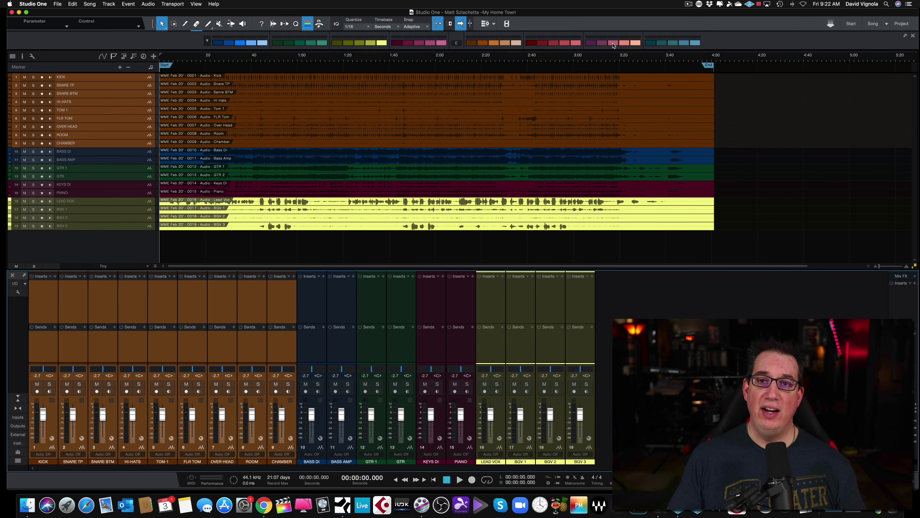
{"action": "left_click", "coordinate": [674, 43]}
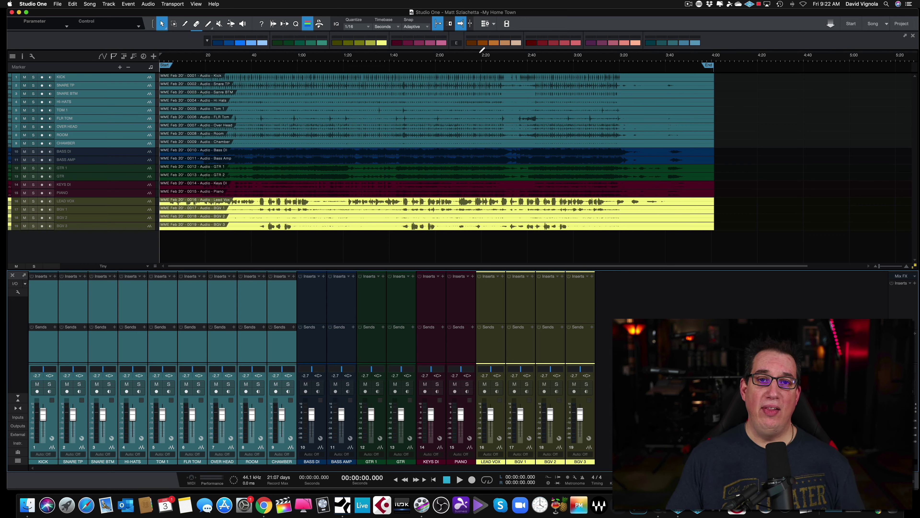
{"action": "left_click", "coordinate": [472, 43]}
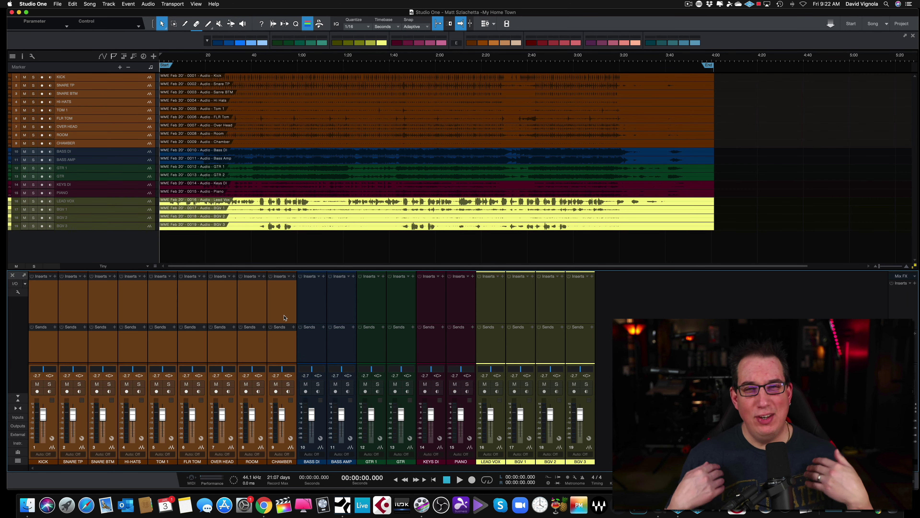
{"action": "left_click", "coordinate": [458, 45]}
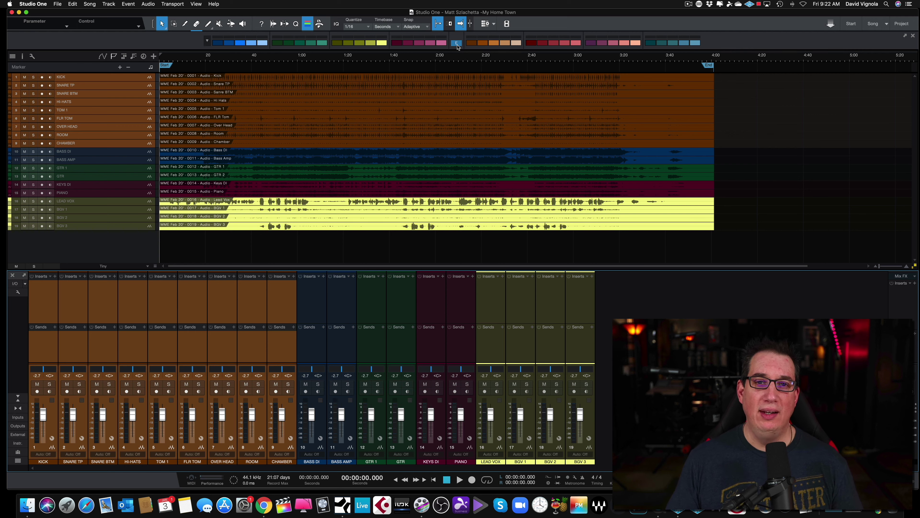
{"action": "left_click", "coordinate": [457, 44]}
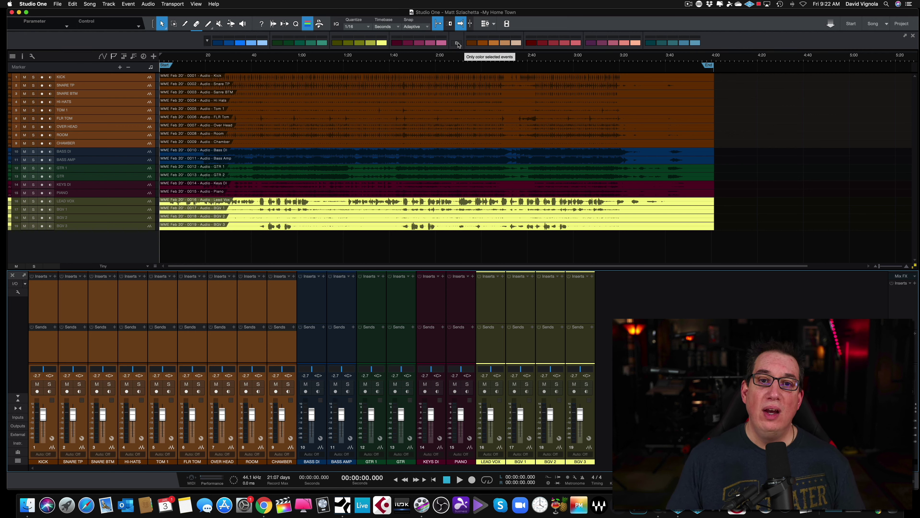
{"action": "left_click", "coordinate": [461, 101]}
{"action": "left_click", "coordinate": [456, 128]}
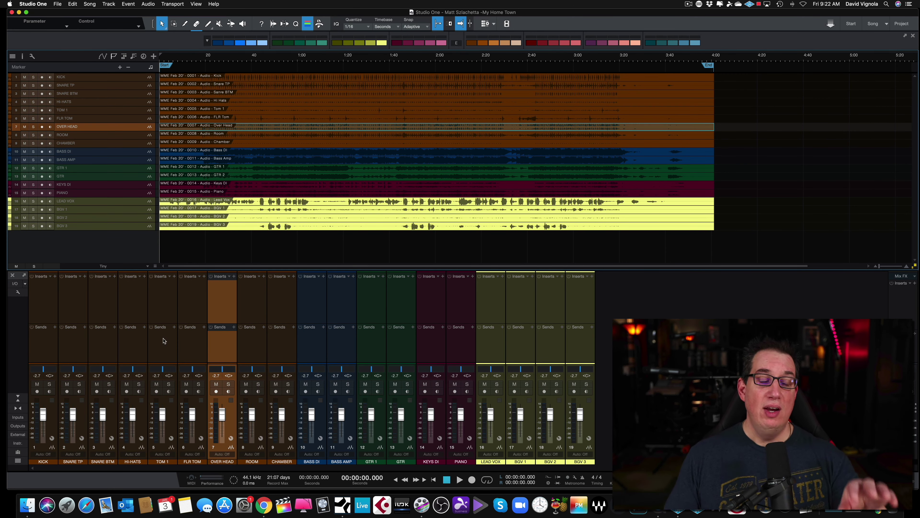
{"action": "left_click", "coordinate": [43, 341]}
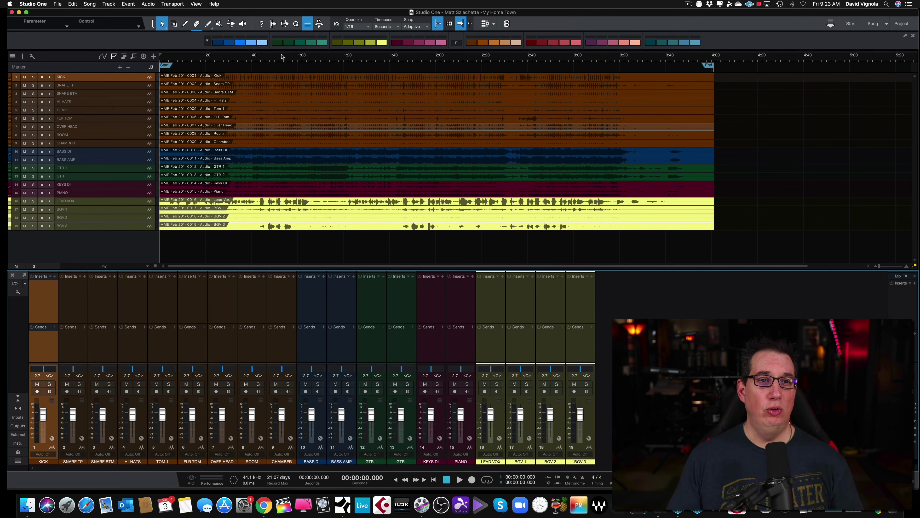
{"action": "left_click", "coordinate": [208, 42]}
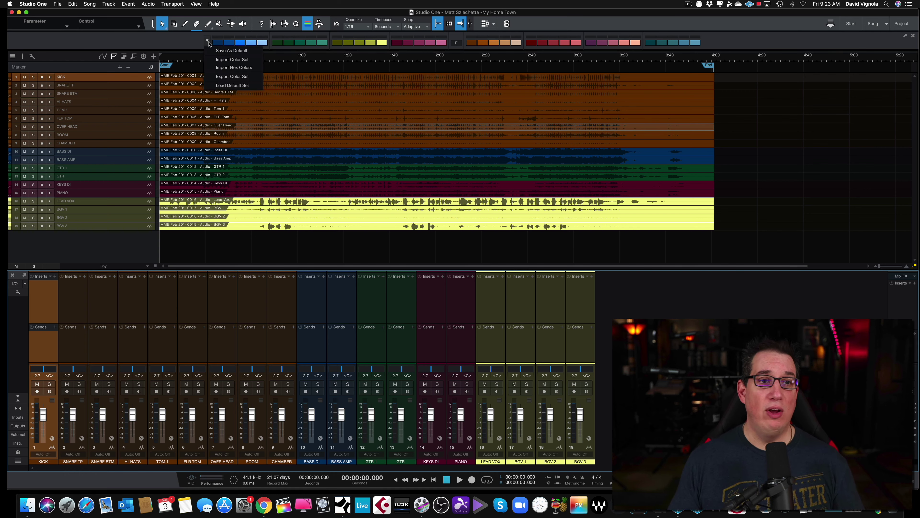
{"action": "left_click", "coordinate": [248, 69]}
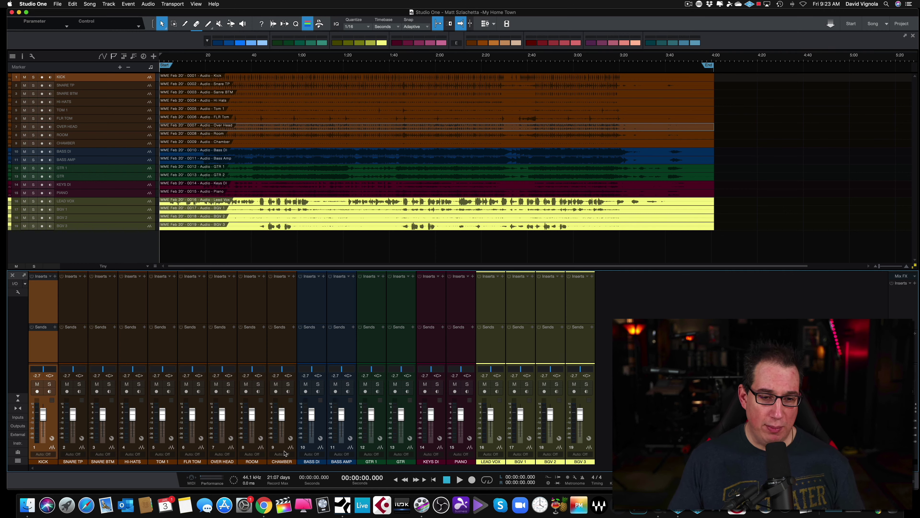
{"action": "left_click", "coordinate": [283, 462], "text": "shift"}
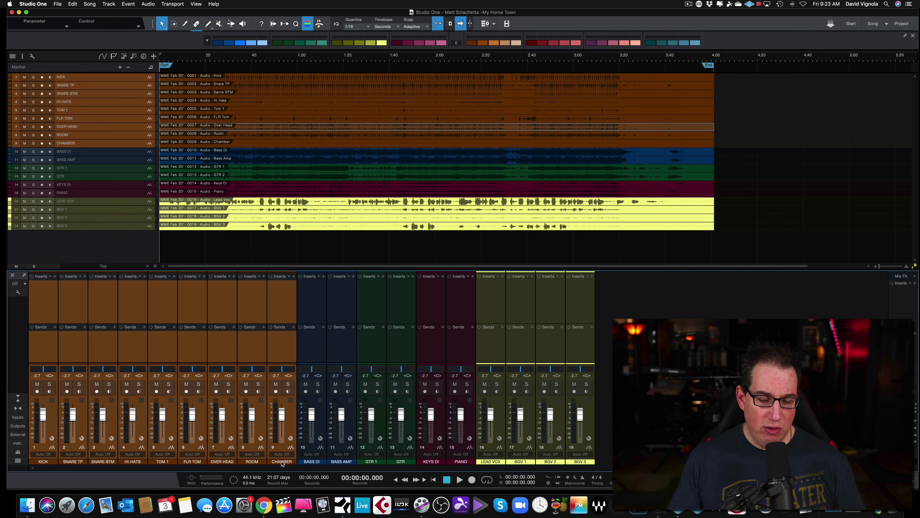
{"action": "left_click_drag", "start_coordinate": [282, 463], "coordinate": [377, 445]}
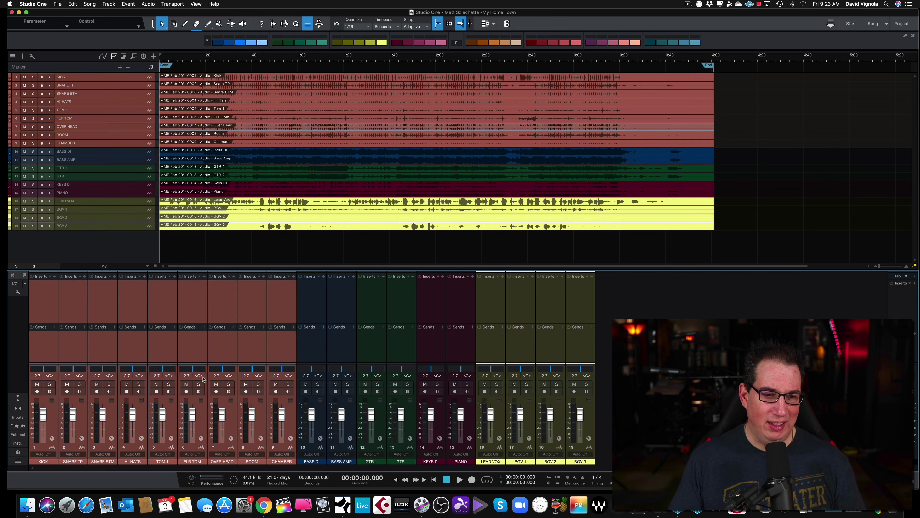
{"action": "left_click", "coordinate": [45, 451]}
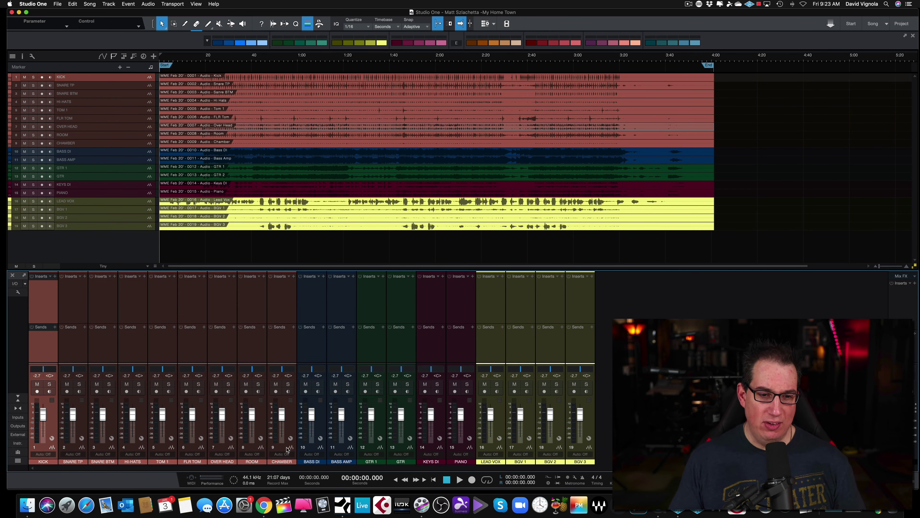
{"action": "key", "text": "super+z"}
{"action": "left_click", "coordinate": [136, 346]}
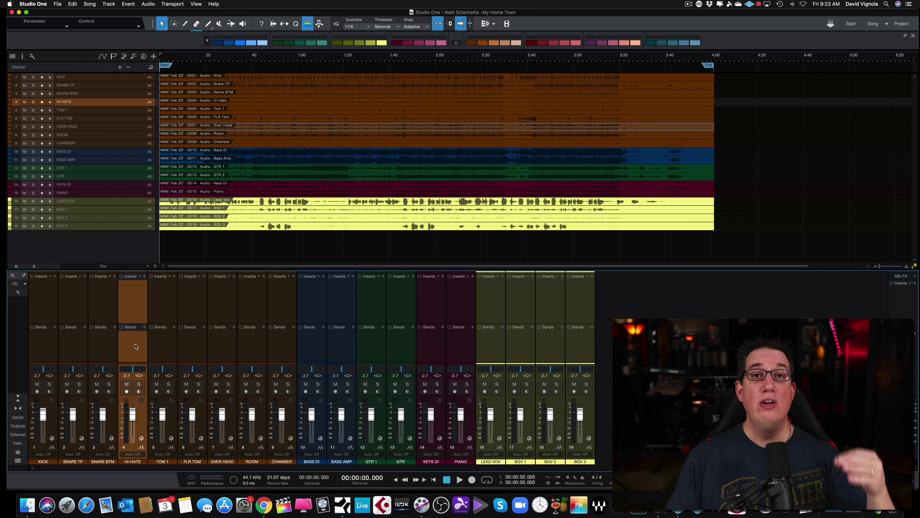